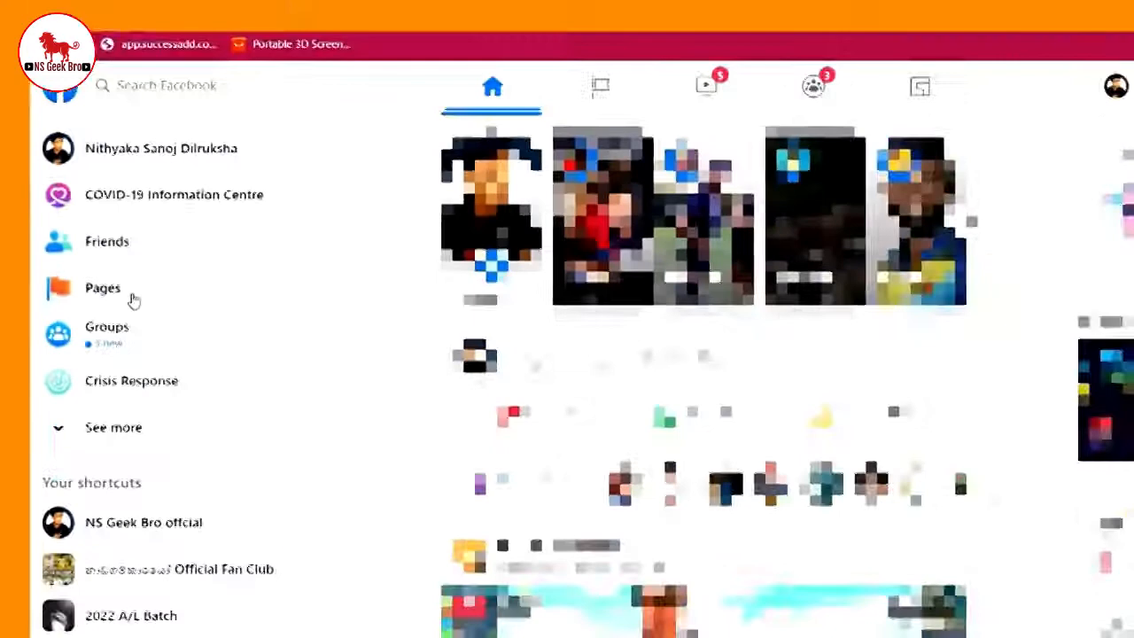
Start creating a new Facebook Page from the Pages section and name it "ns geek bro"
click(213, 396)
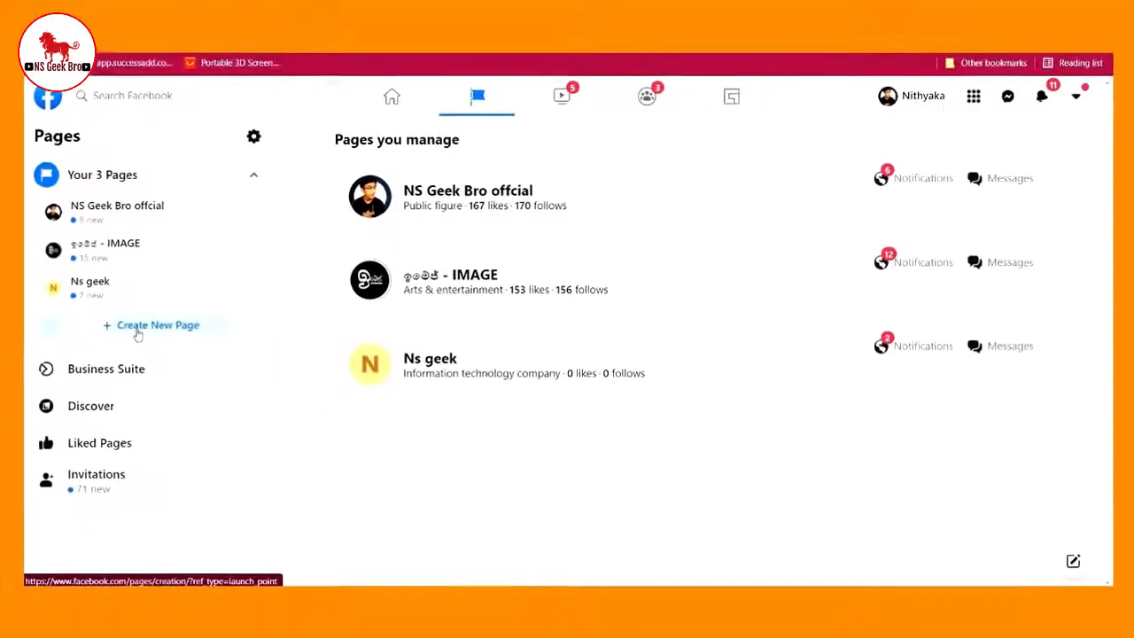
click(137, 333)
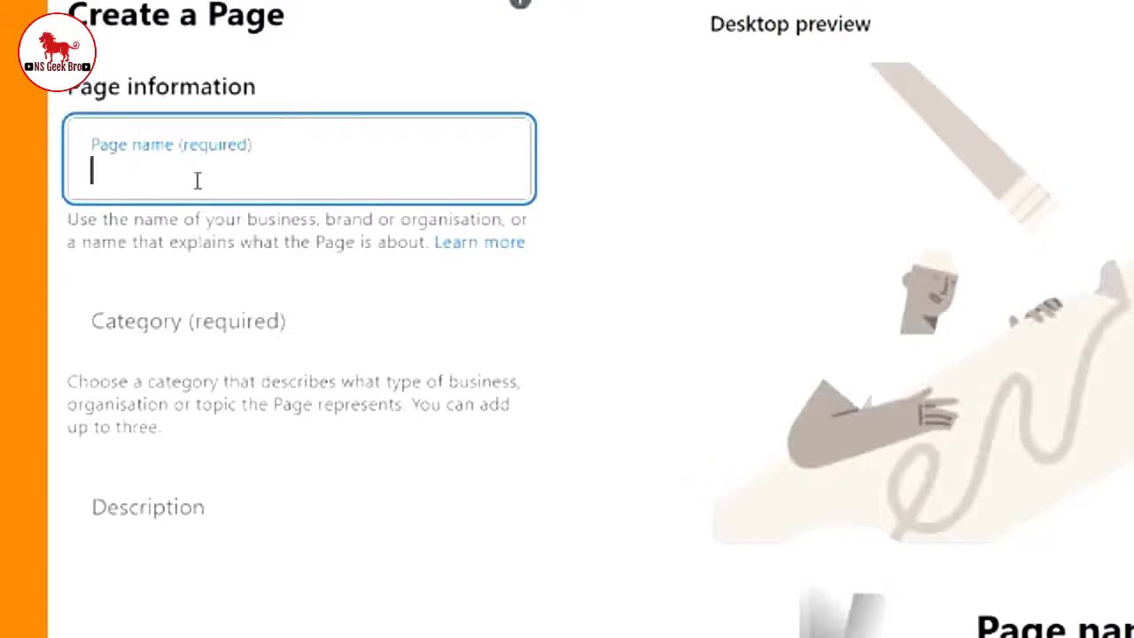
text(ns)
text( geek bro)
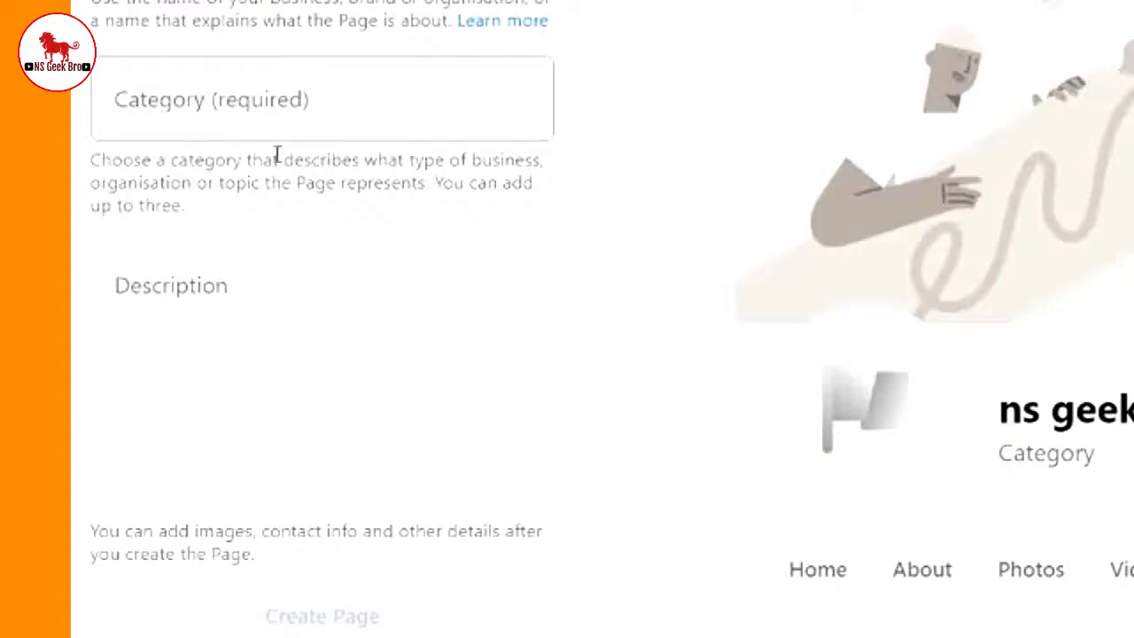
Set the Page's categories to Arts & entertainment and Blogger
click(191, 104)
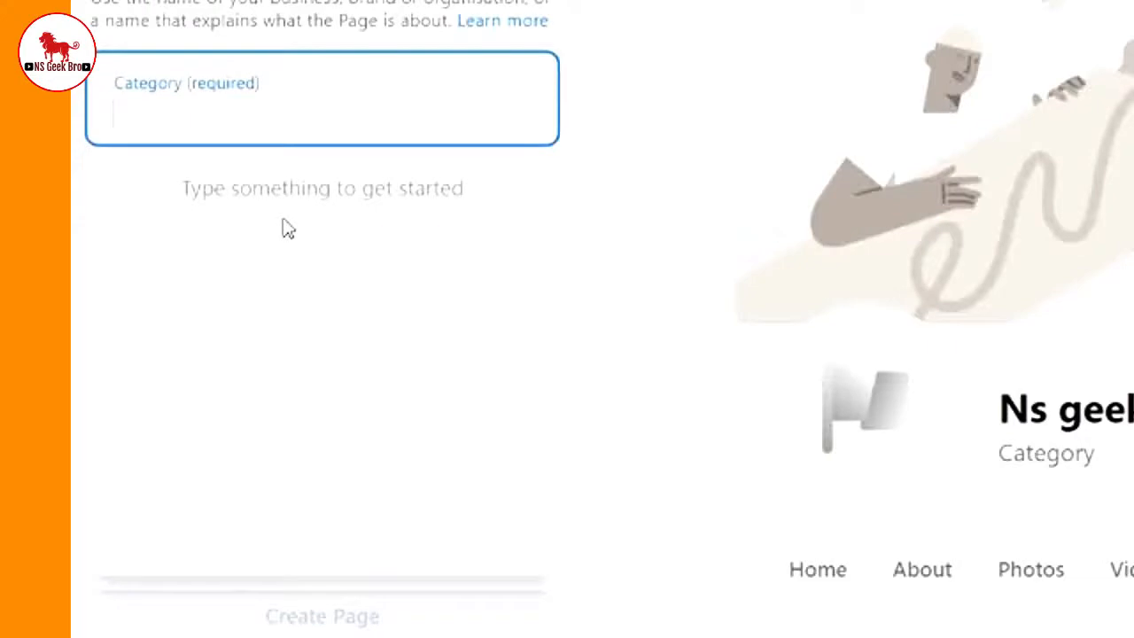
text(a)
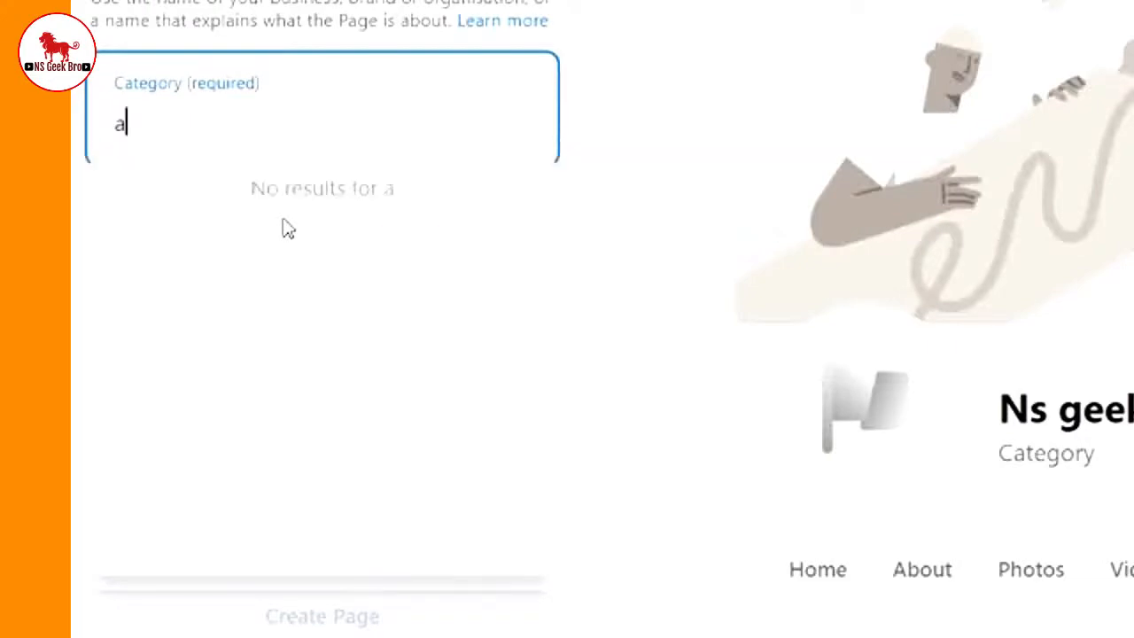
text(rt)
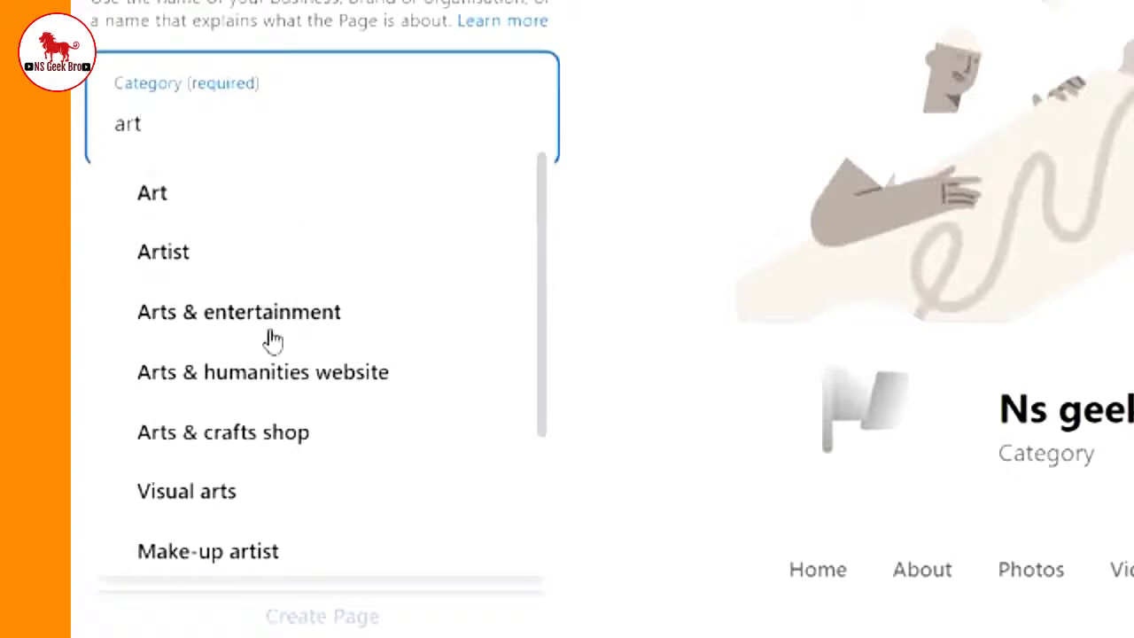
click(304, 333)
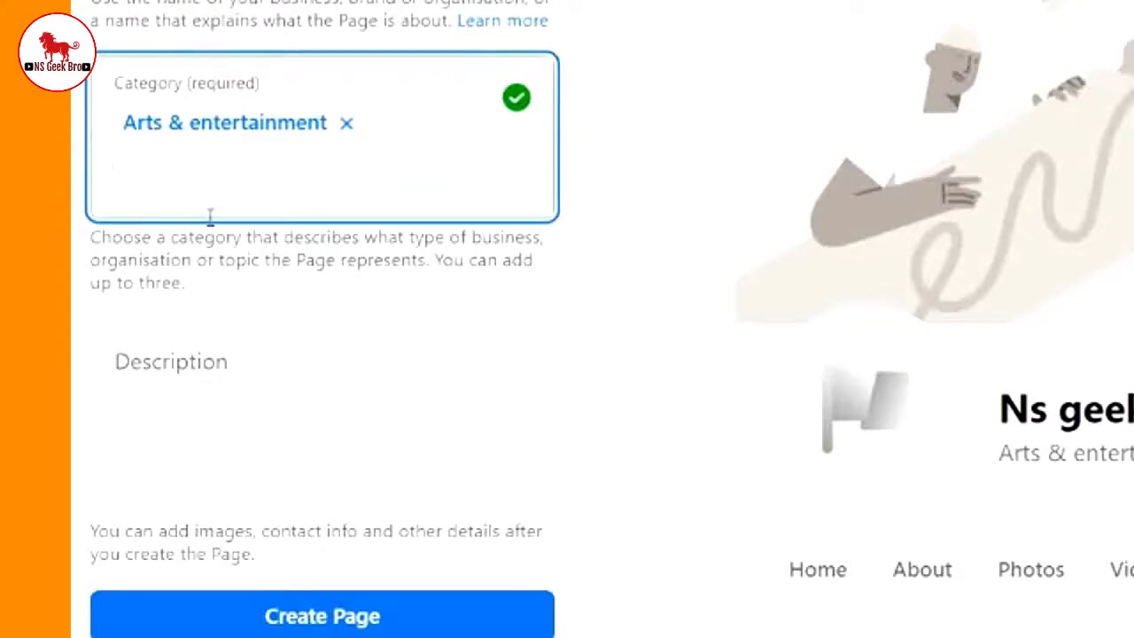
text(you)
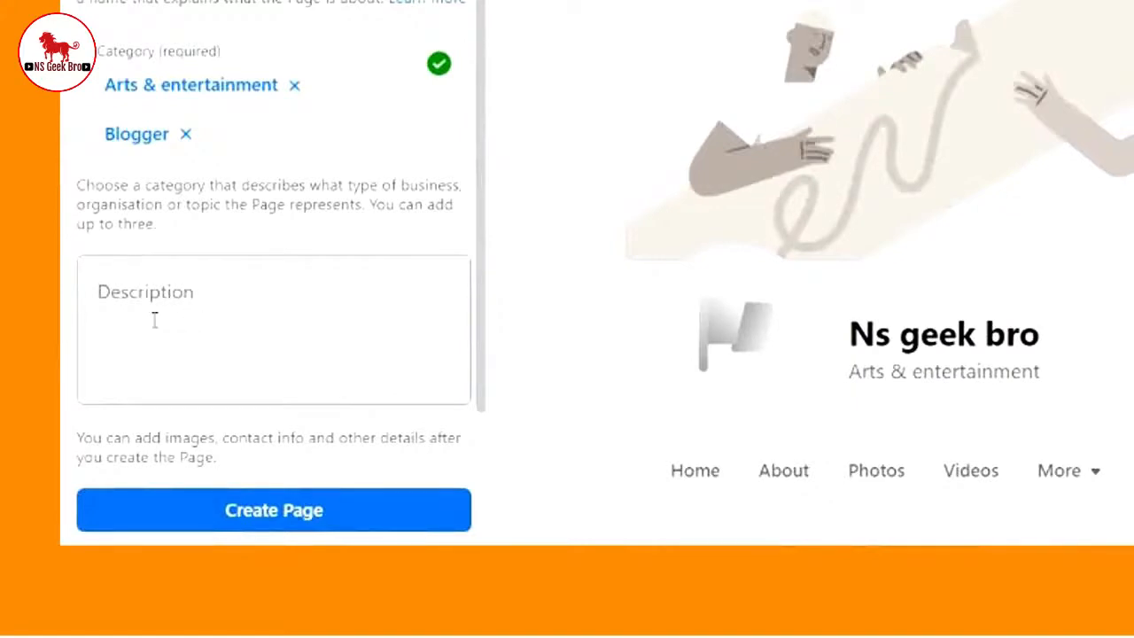
Enter "ns geek bro" as the Page description and create the Page
click(184, 325)
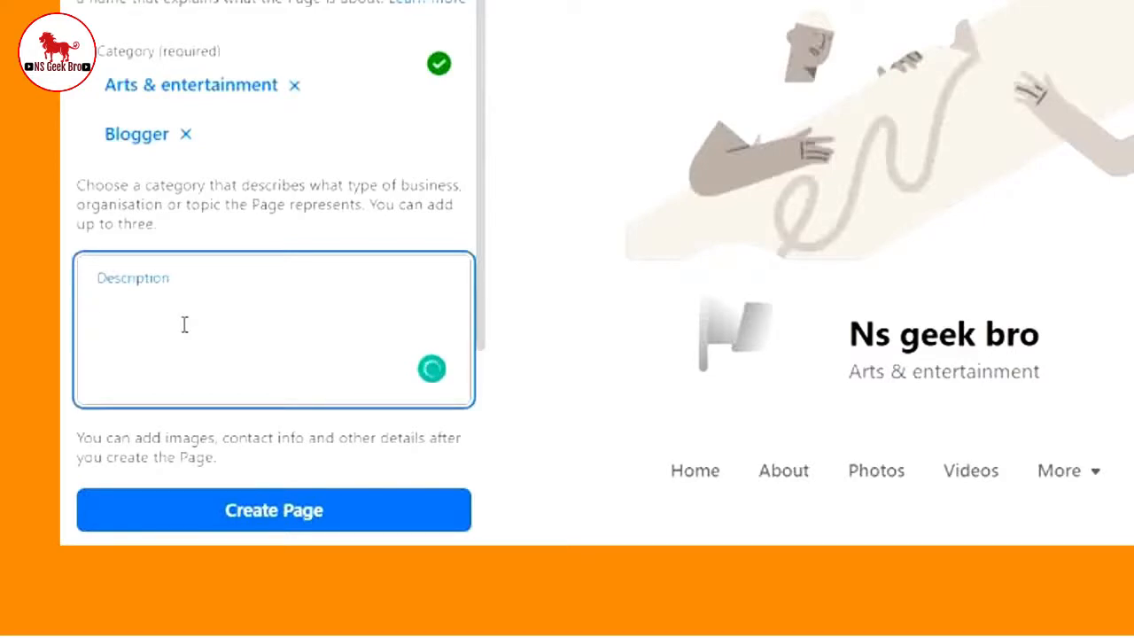
text(ns geek bro)
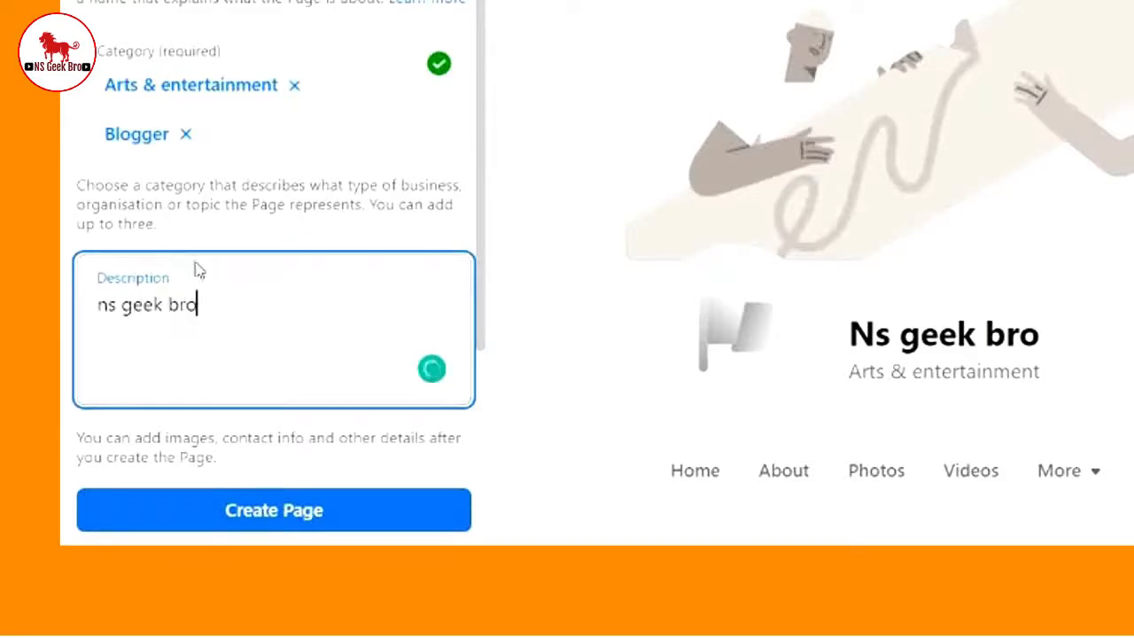
scroll(273, 354, down, 1)
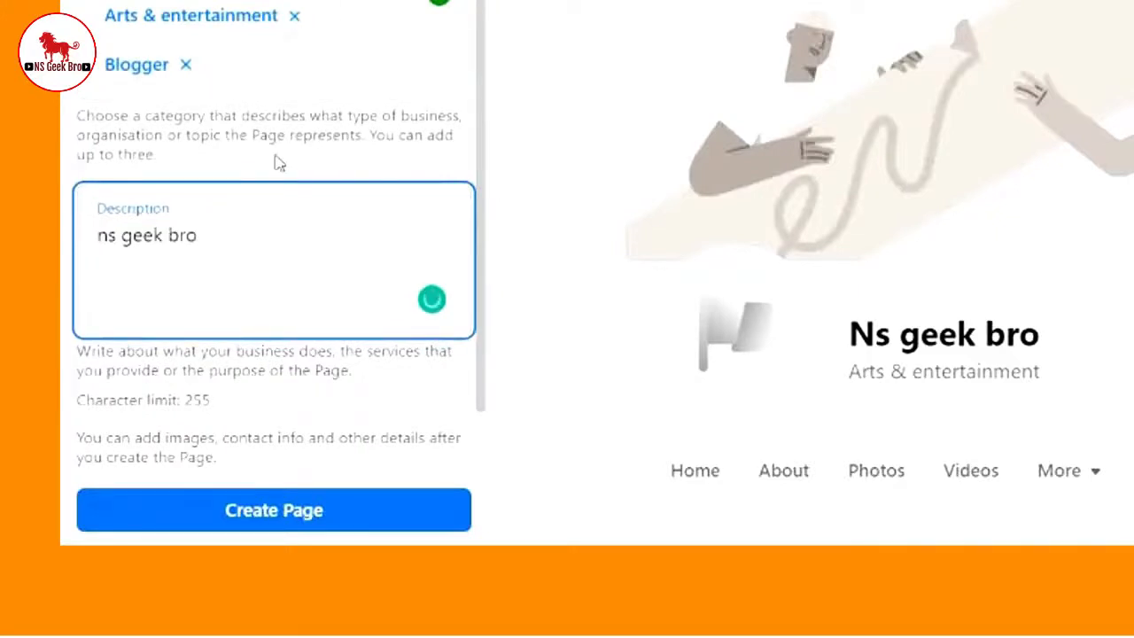
click(273, 521)
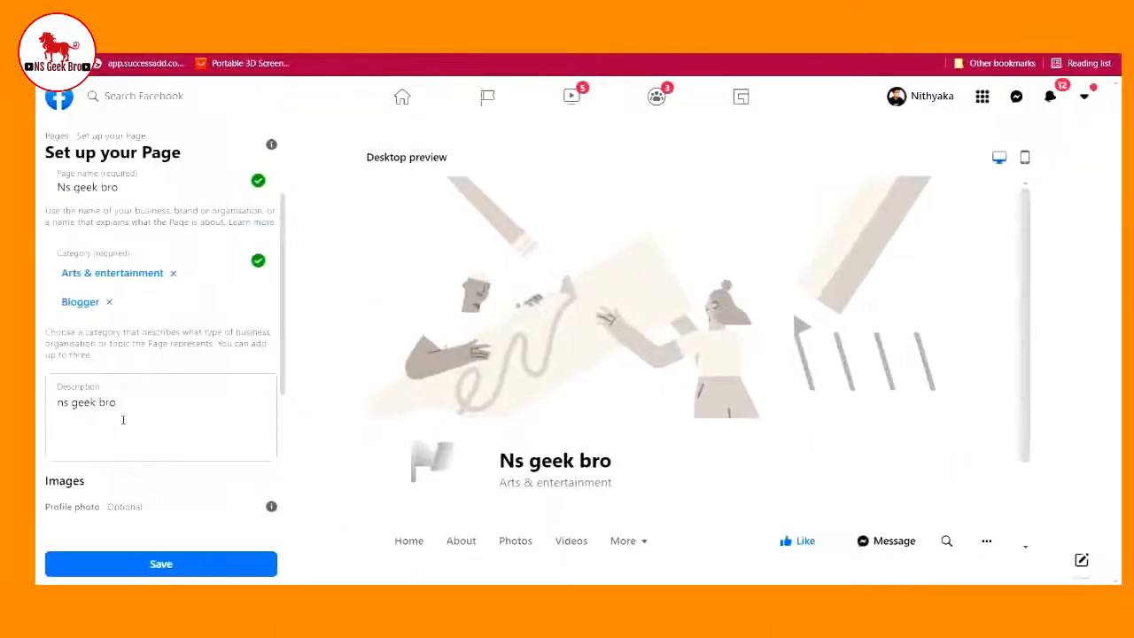
Add a portrait profile photo and the red-and-black IMAGE cover photo to the Page, and save the setup
scroll(123, 412, down, 3)
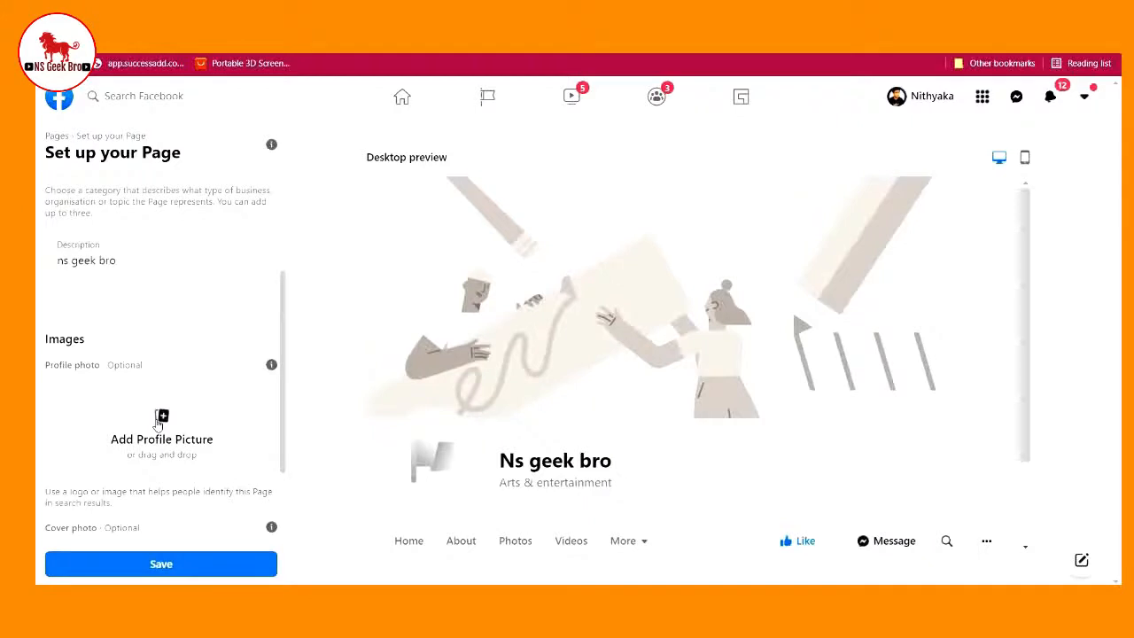
click(160, 416)
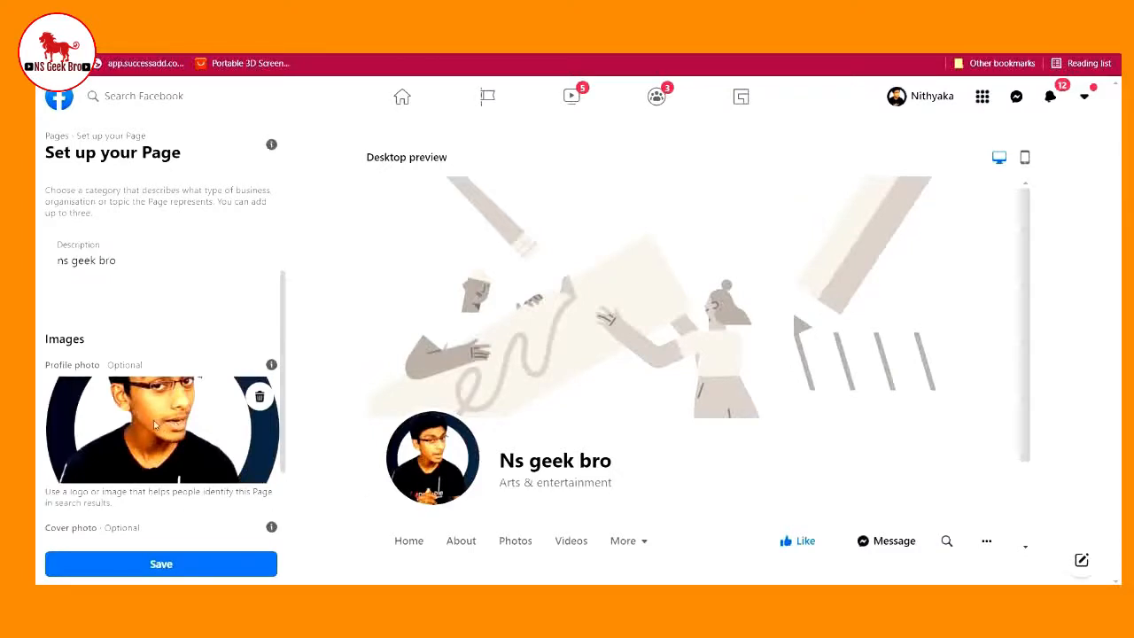
scroll(141, 452, down, 2)
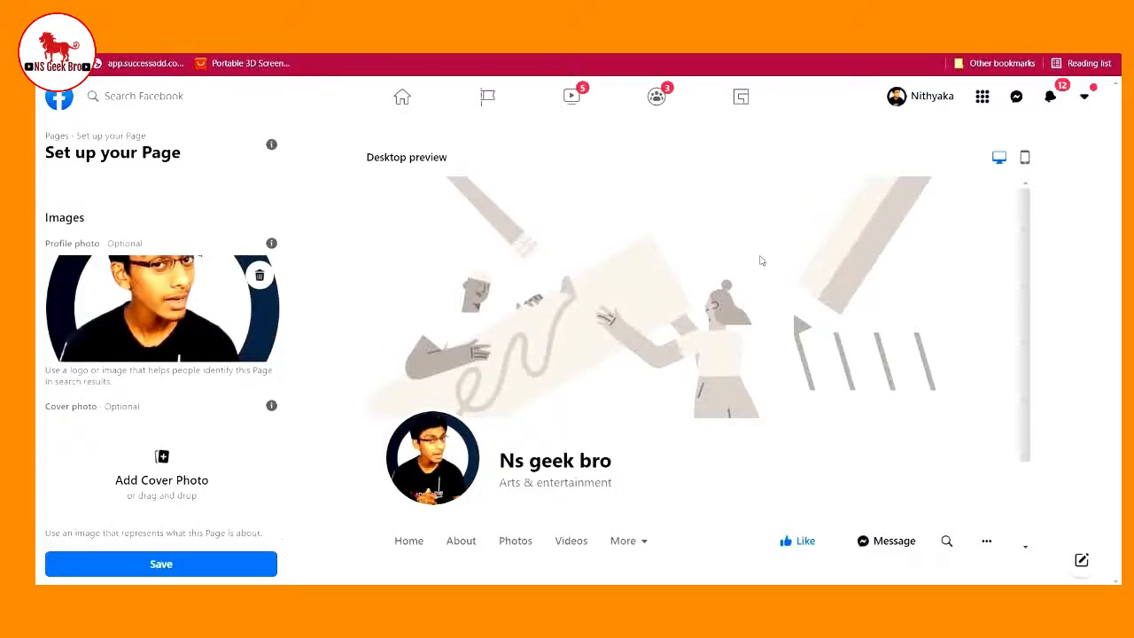
click(163, 458)
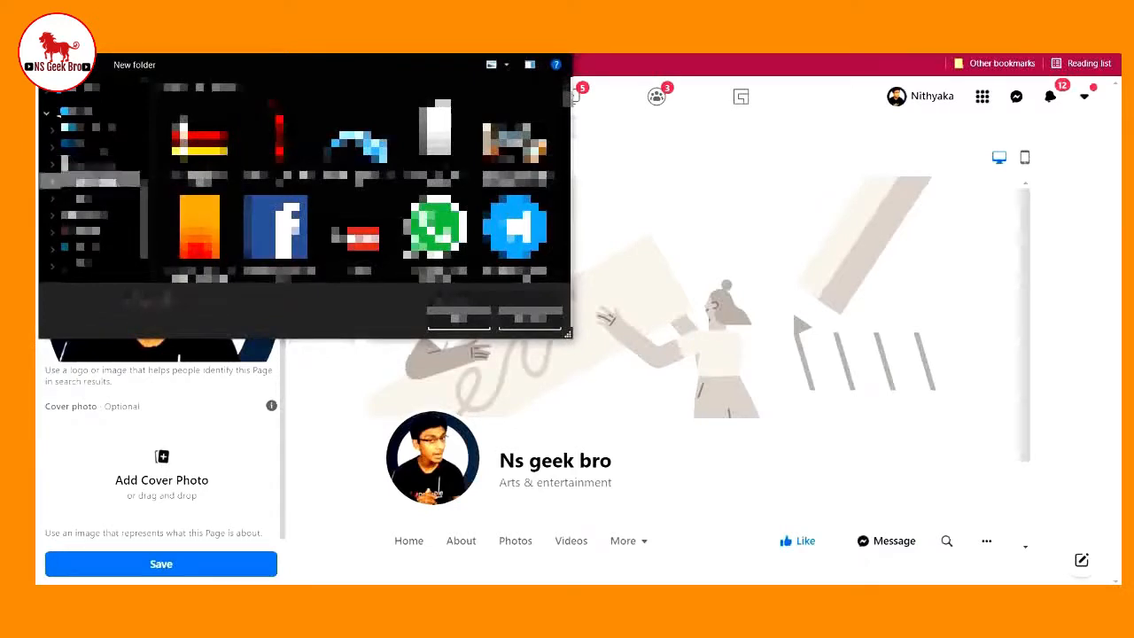
click(359, 229)
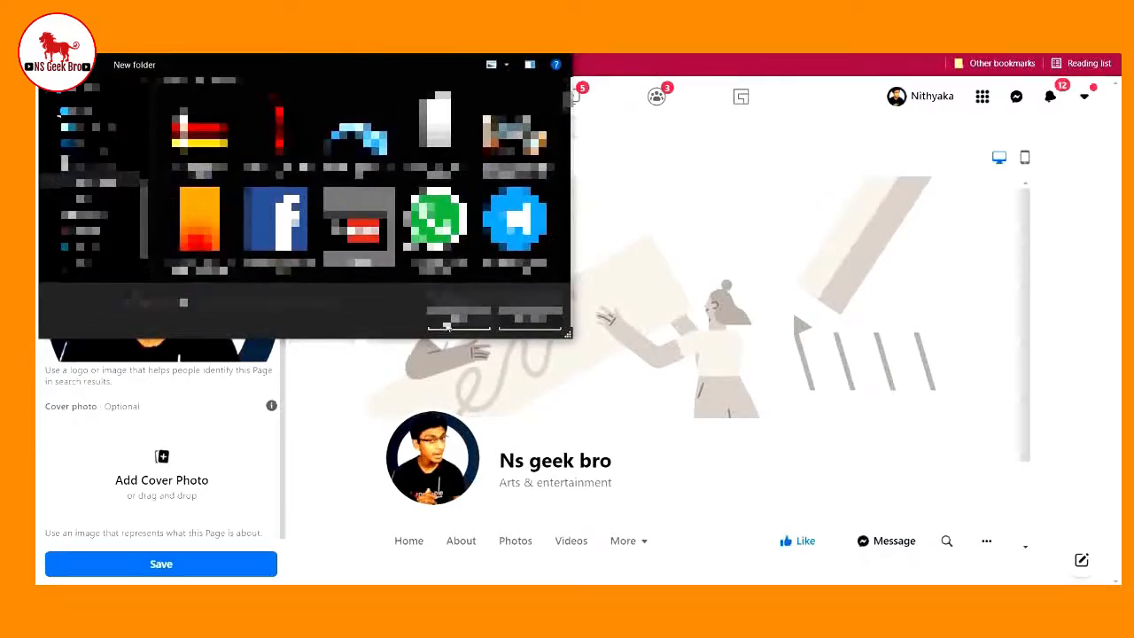
click(458, 317)
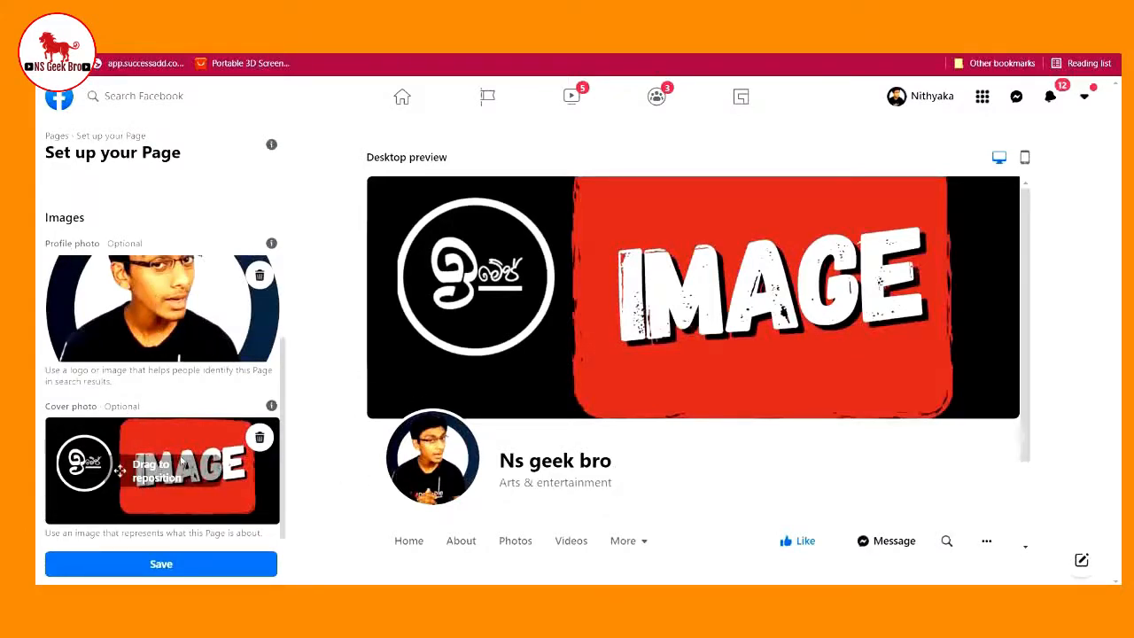
click(171, 561)
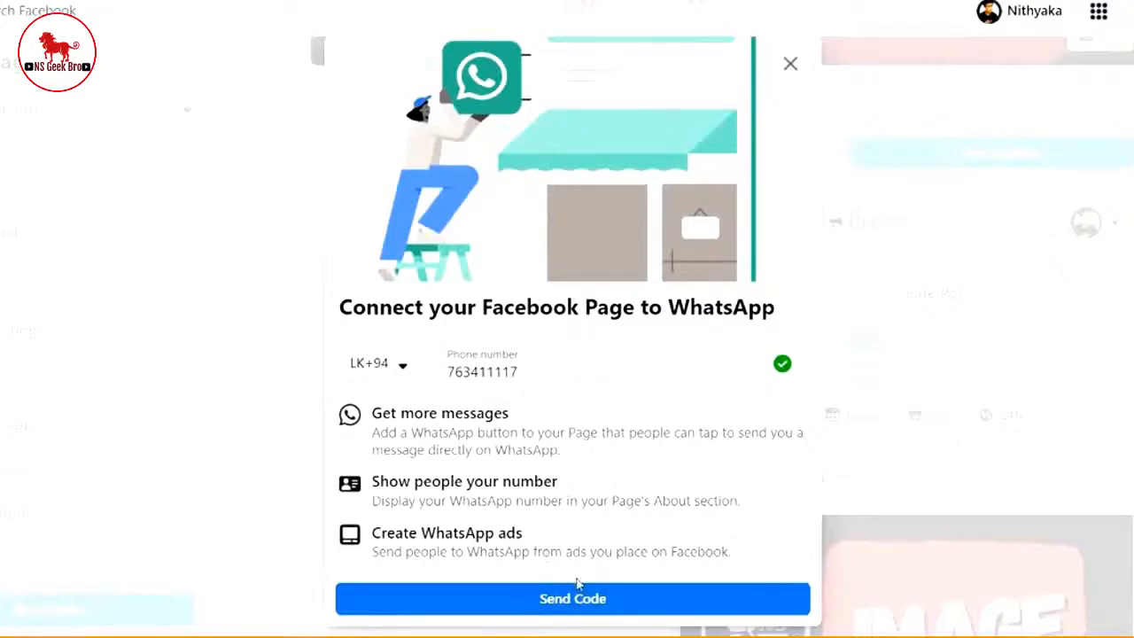
Request the WhatsApp code for connecting the Page to the phone number already filled in
mouse_move(532, 503)
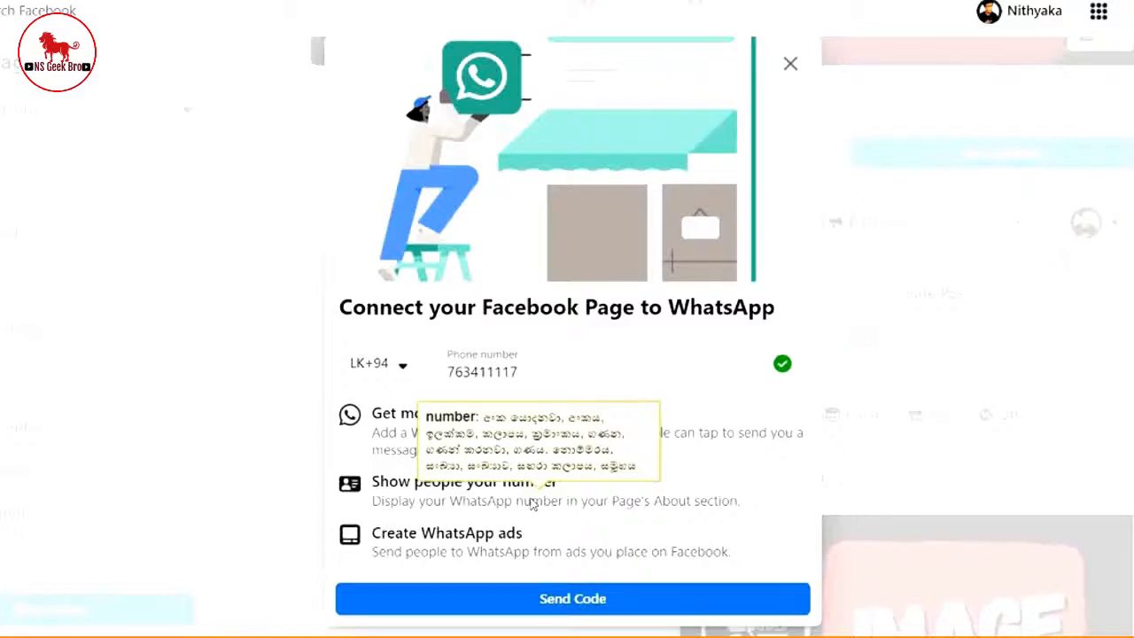
click(572, 599)
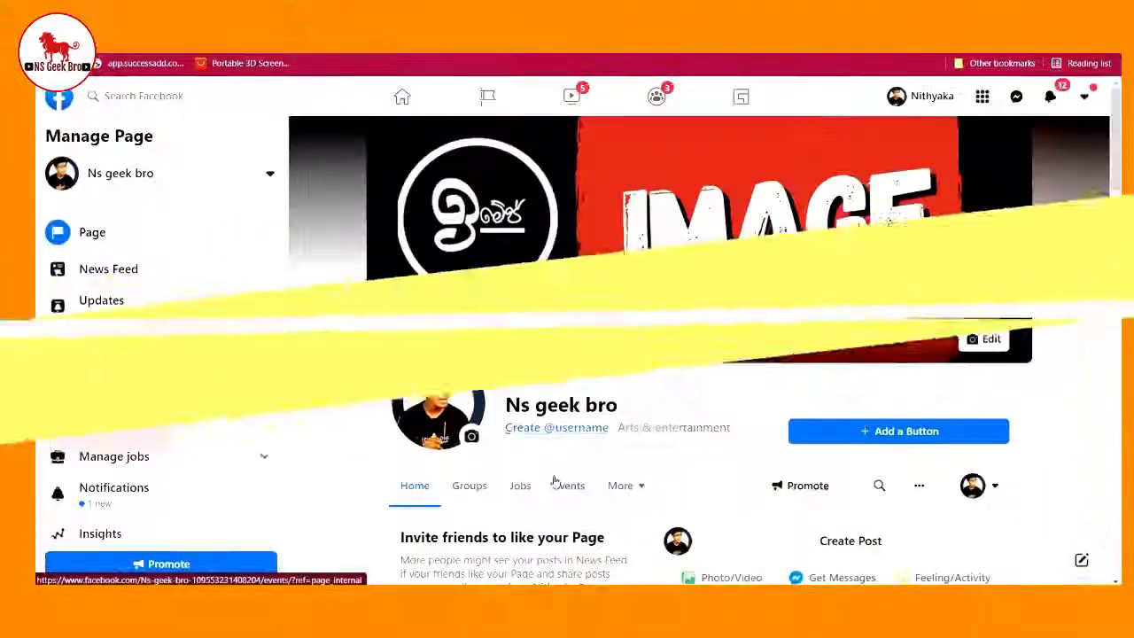
Try creating a Page username beginning with "ns", and leave the username form without saving
scroll(645, 459, down, 2)
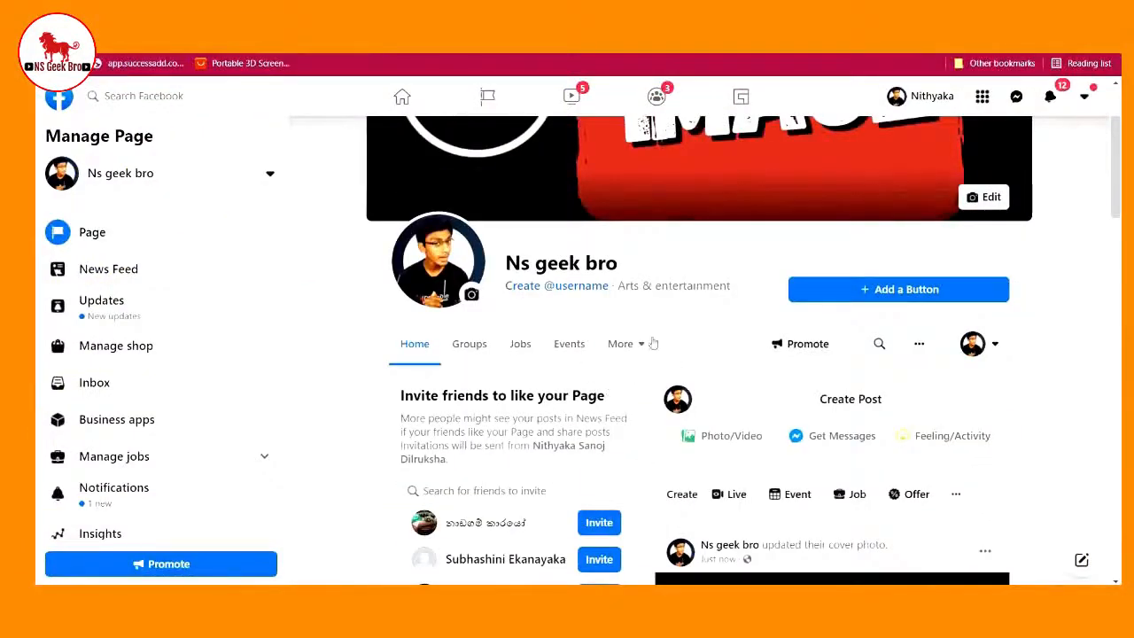
scroll(678, 307, up, 2)
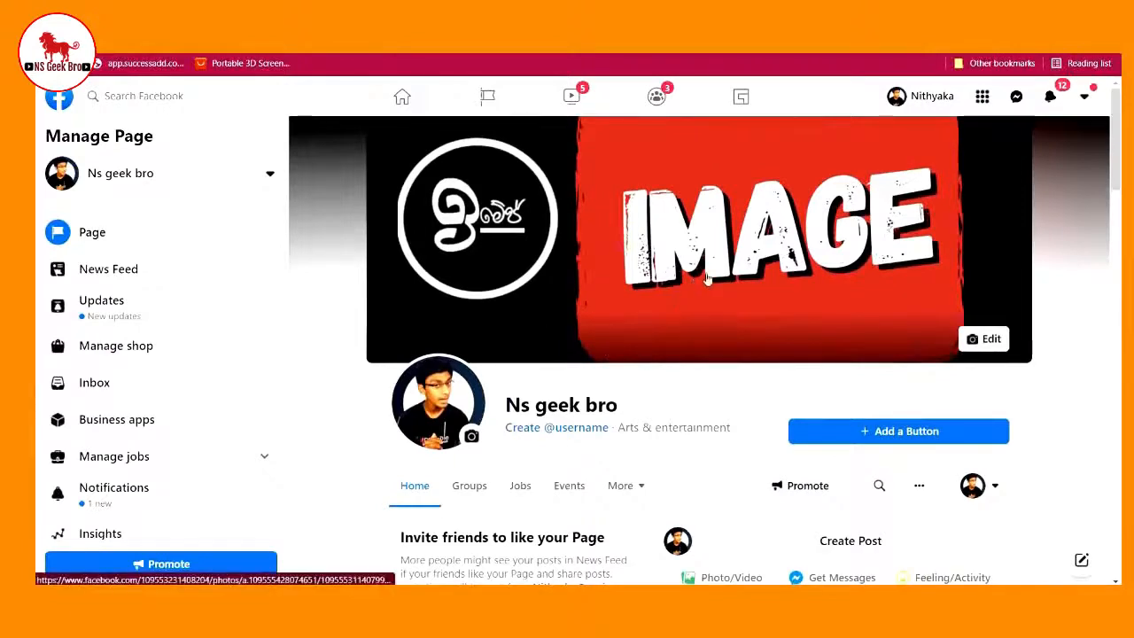
scroll(581, 384, down, 1)
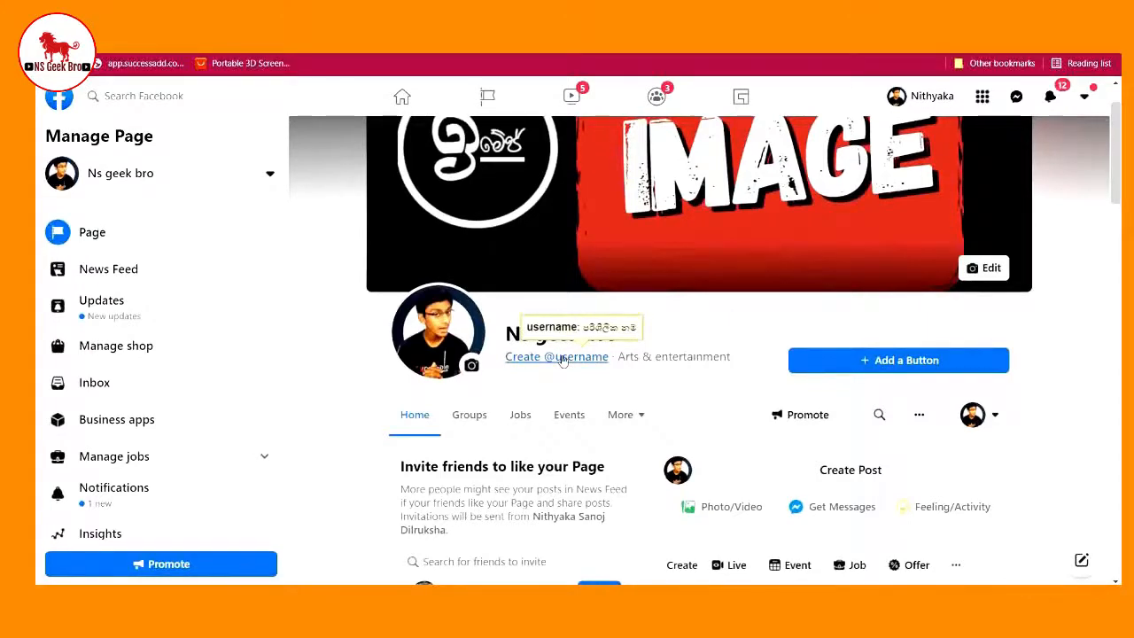
click(562, 357)
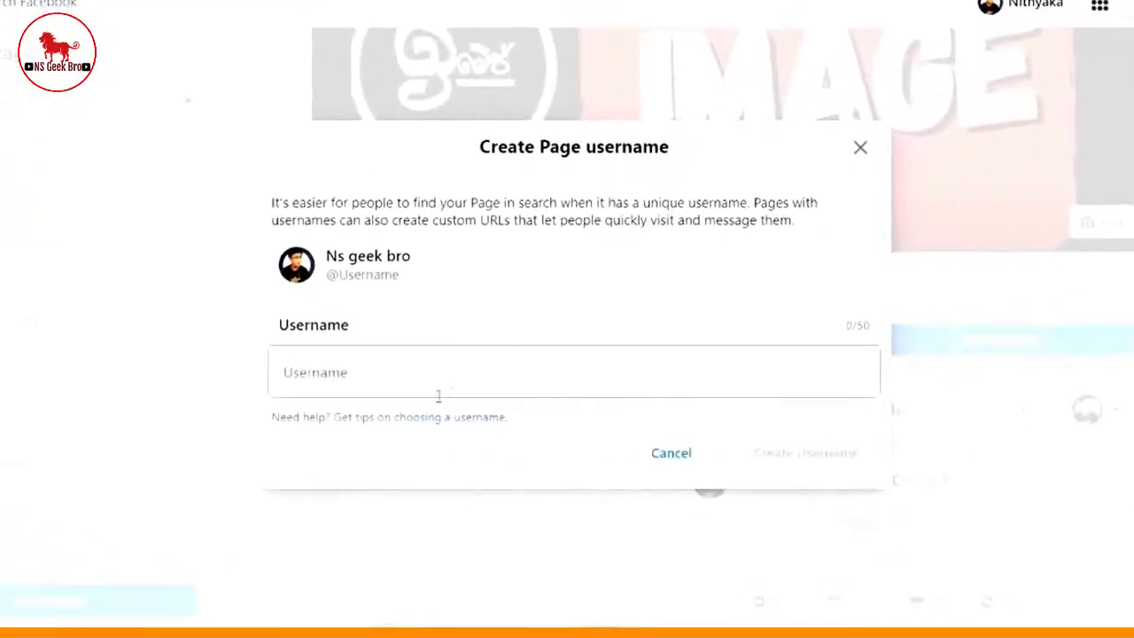
click(391, 380)
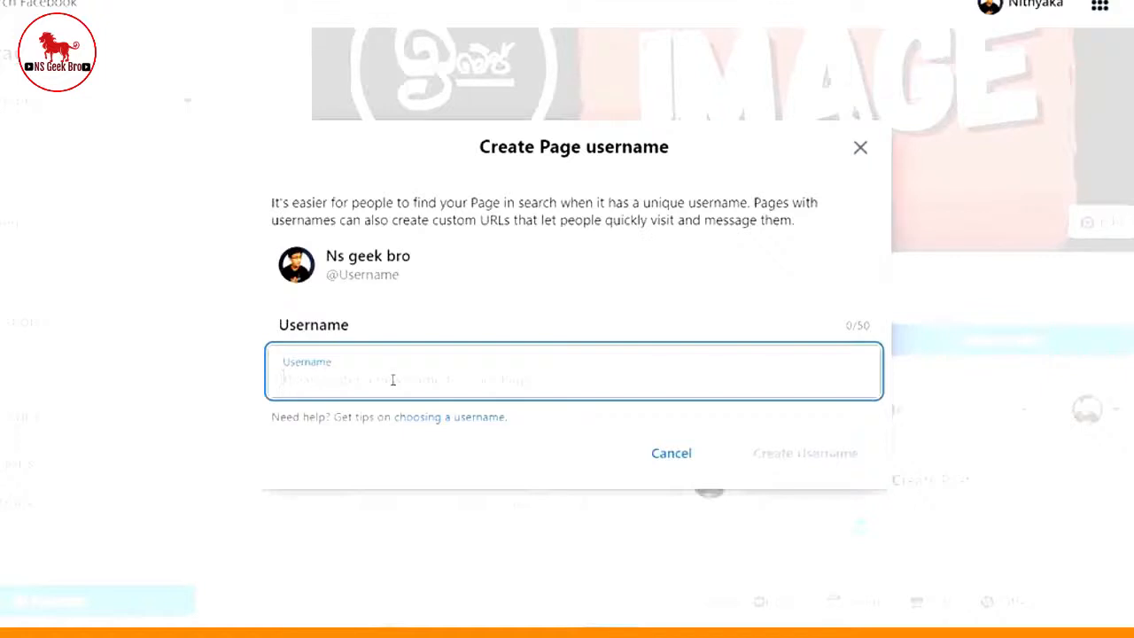
text(ns)
click(859, 149)
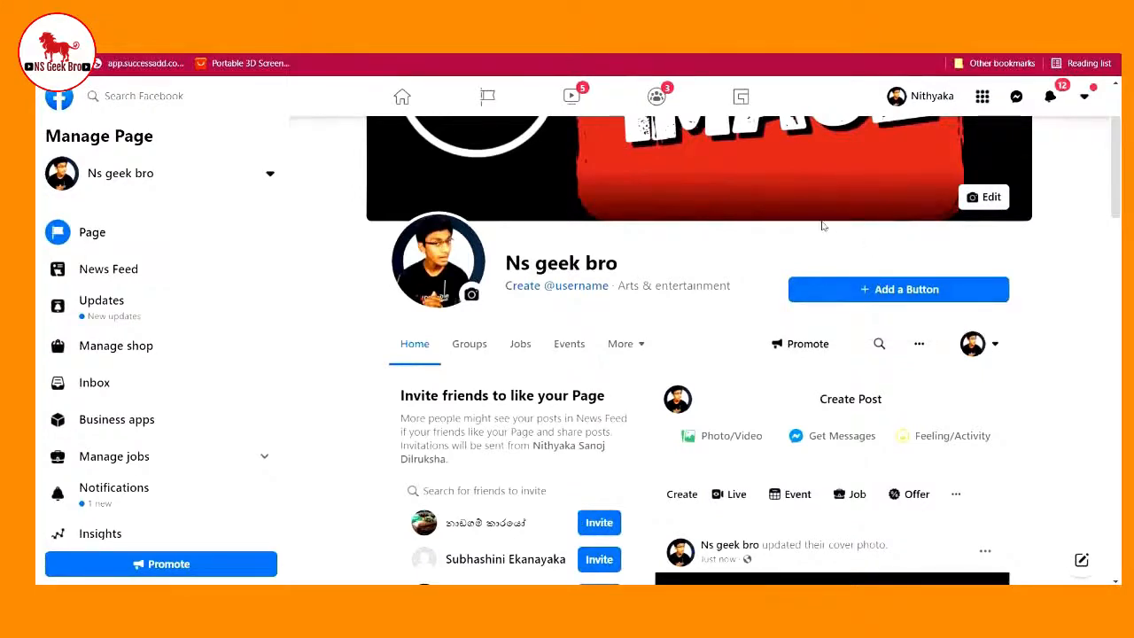
Examine the action choices offered for the Page's visitor button and leave without choosing one
click(867, 291)
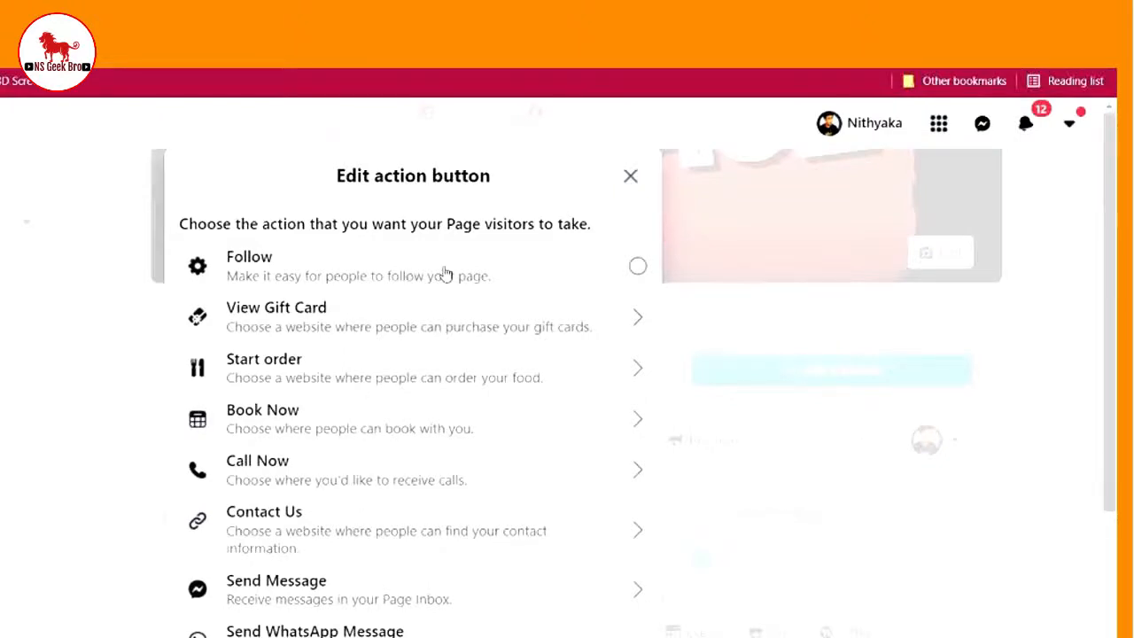
key(Escape)
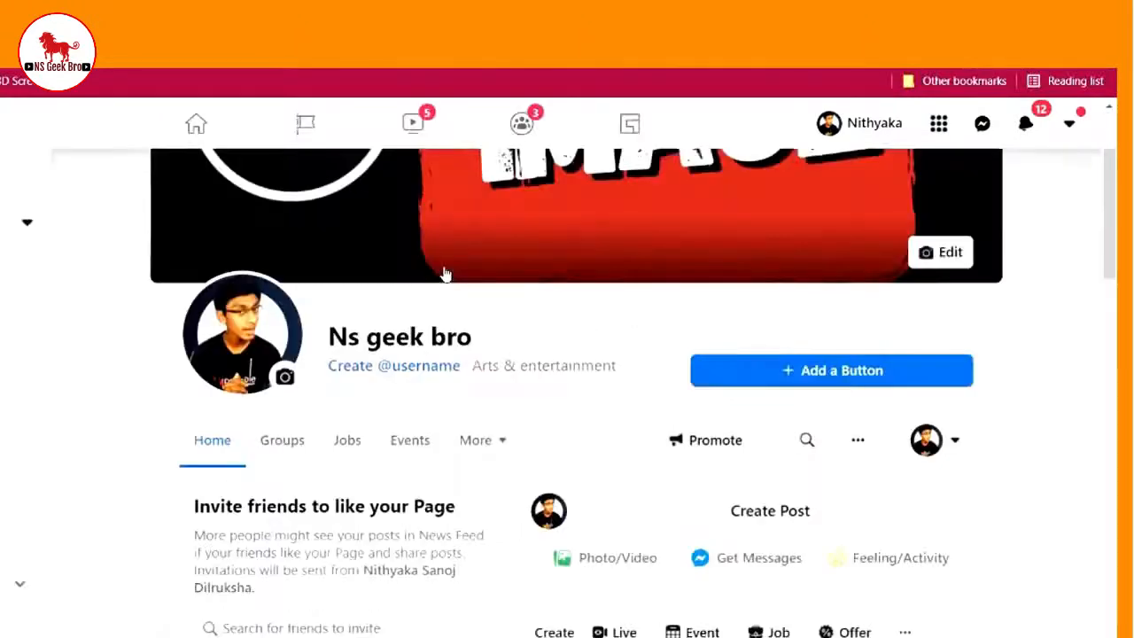